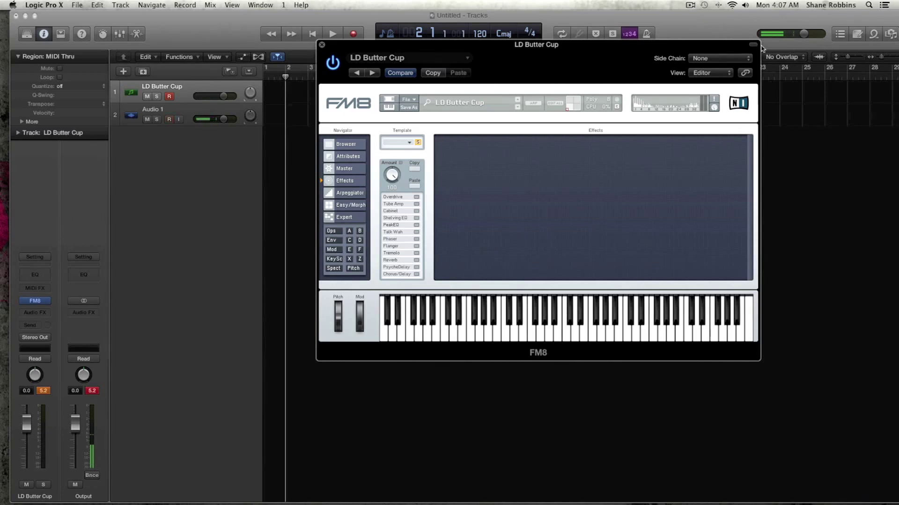
Step: Enable the Overdrive, Reverb and PsycheDelay effects together
click(416, 198)
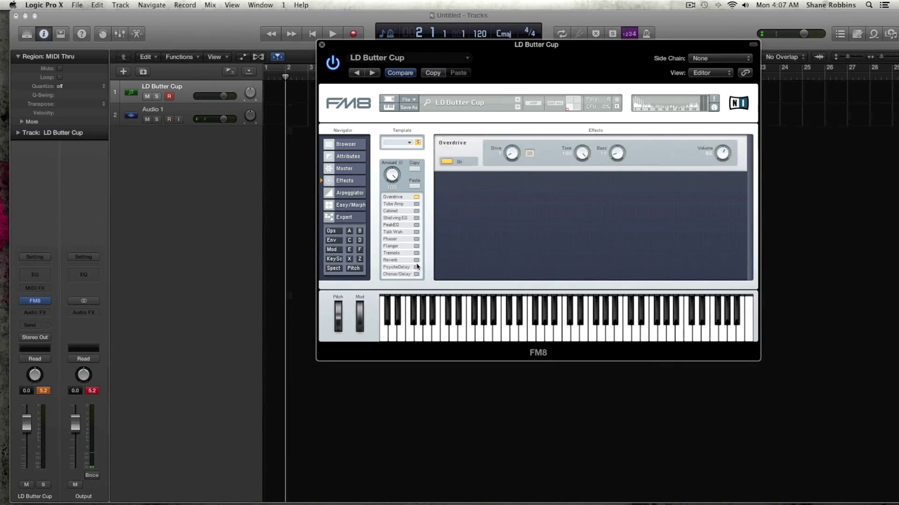
click(416, 261)
click(416, 267)
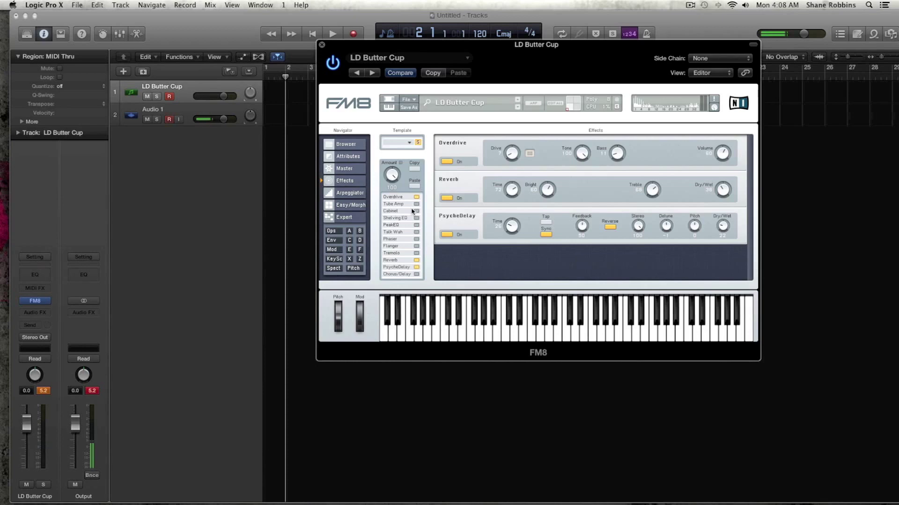
Step: Turn off Reverb, PsycheDelay and Overdrive to empty the effects rack
click(417, 260)
click(417, 267)
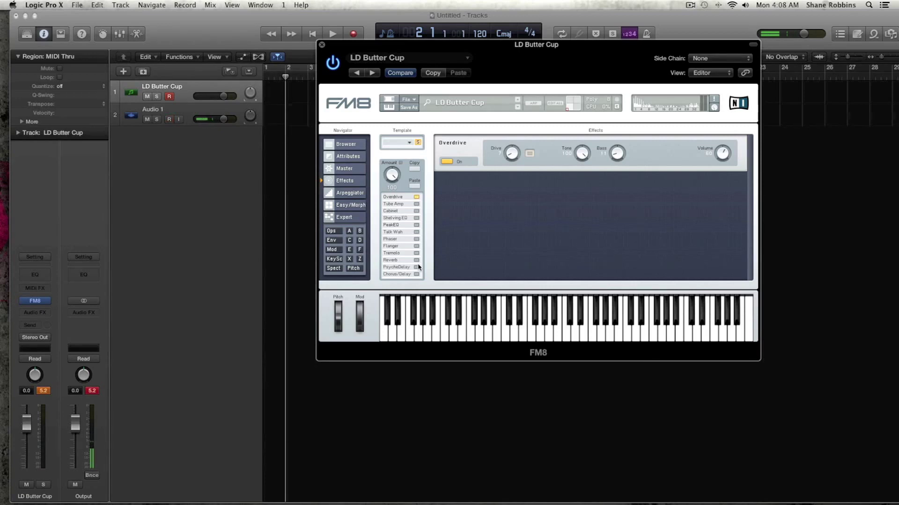
click(416, 197)
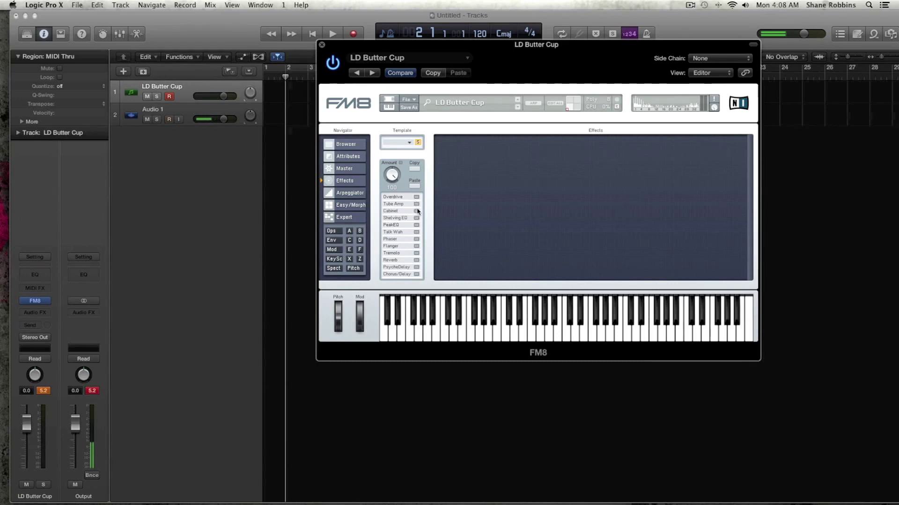
Step: Enable the Tube Amp effect and set its Volume and Drive to about 33 each
click(416, 204)
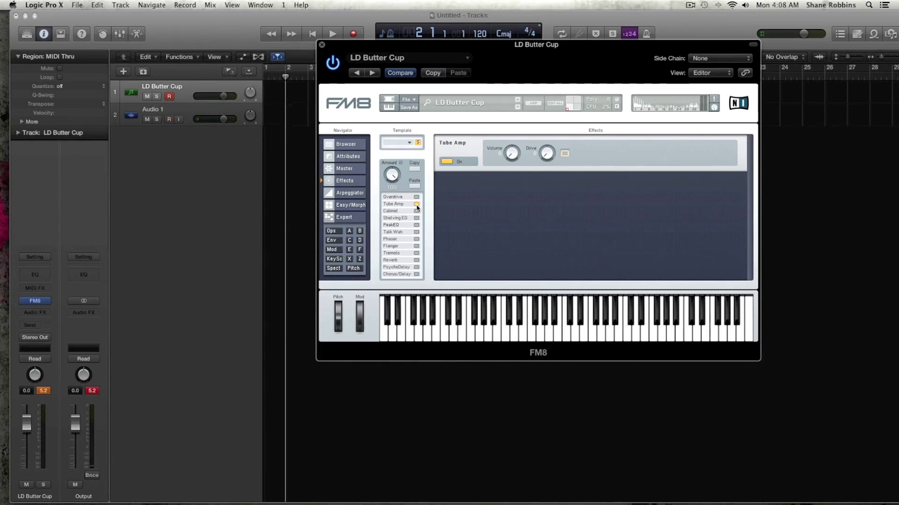
mouse_move(512, 160)
mouse_down()
mouse_move(511, 136)
mouse_move(514, 147)
mouse_up()
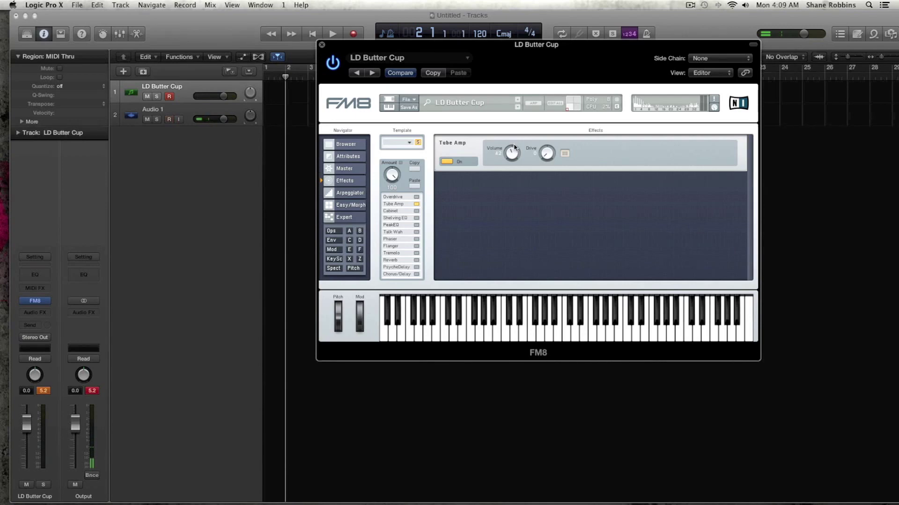
drag(547, 158, 516, 164)
drag(546, 156, 552, 187)
Step: Compare the sound with Tube Amp off and on, then replace it with the Cabinet effect
click(452, 165)
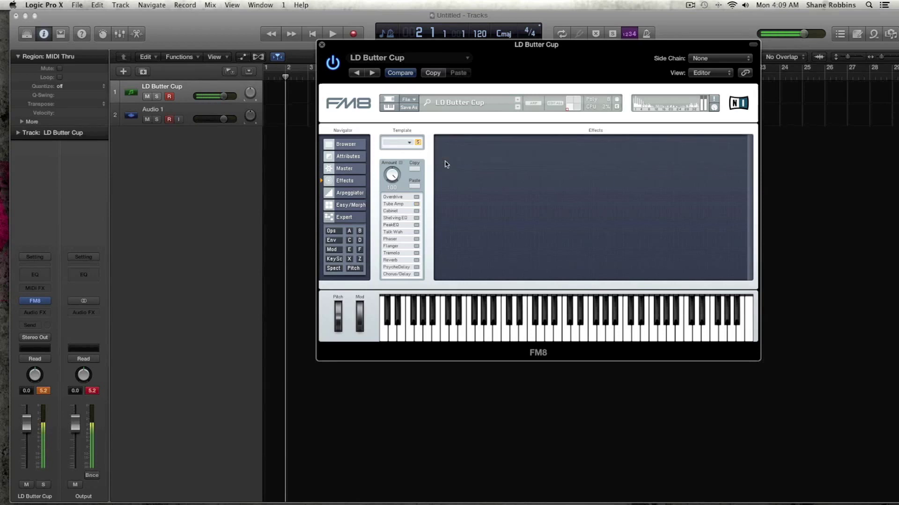
click(416, 205)
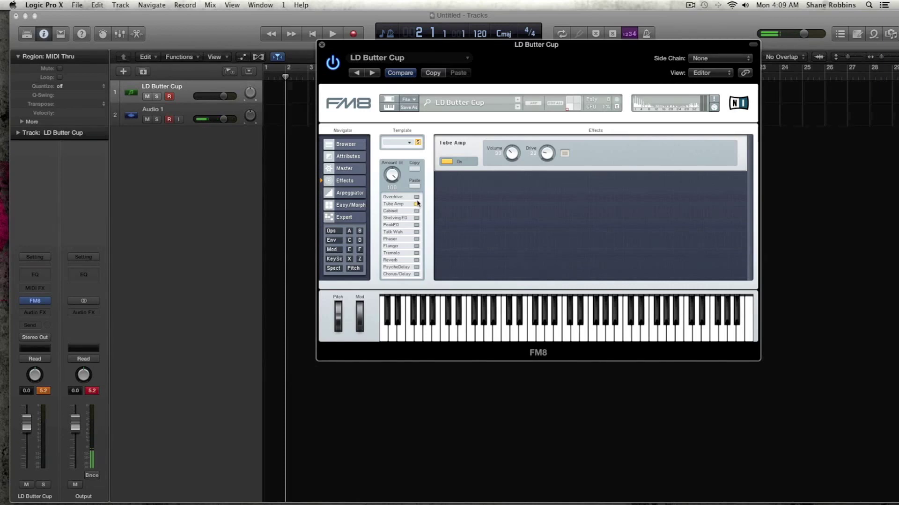
click(417, 203)
click(416, 211)
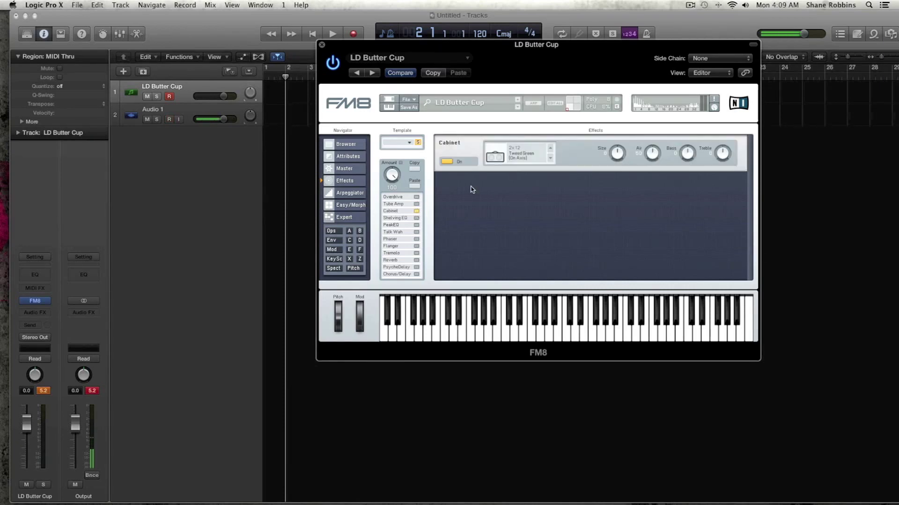
Step: Look through the available Cabinet models and keep 2x12 Tweed Green (On Axis) selected
click(520, 160)
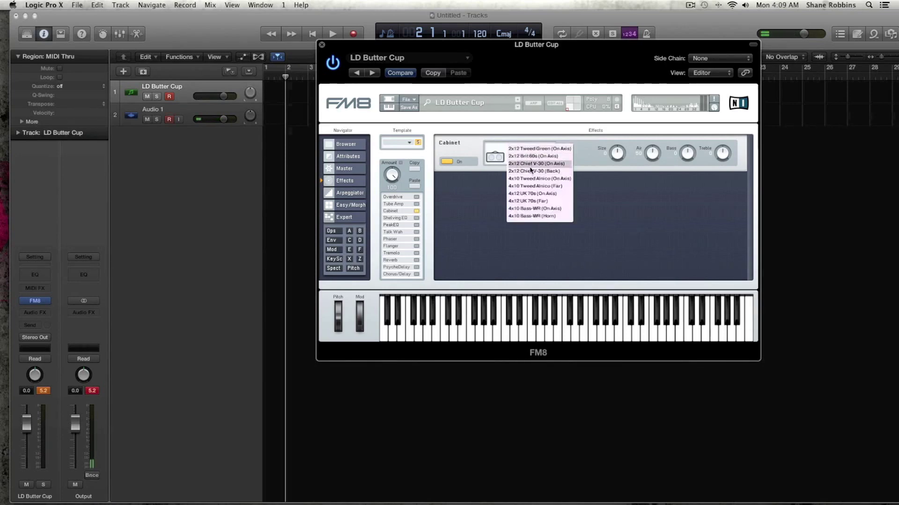
click(474, 154)
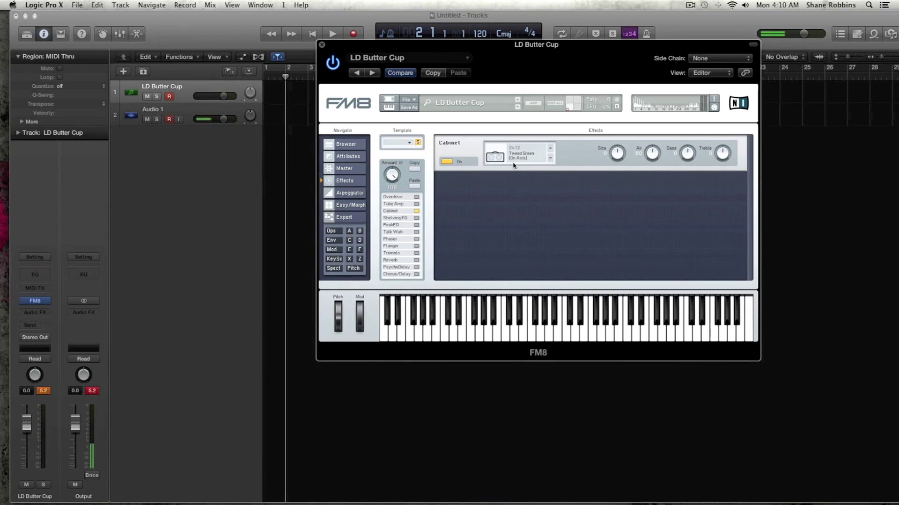
click(525, 161)
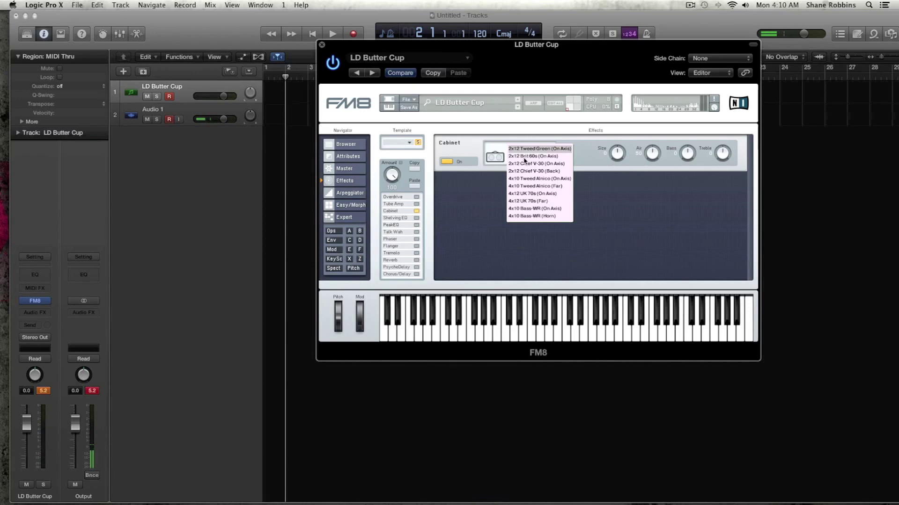
click(521, 156)
click(521, 157)
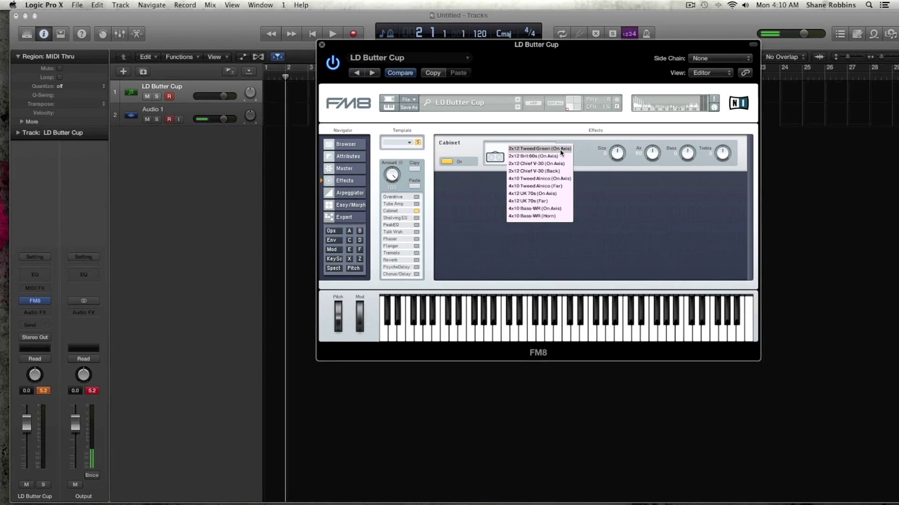
click(561, 150)
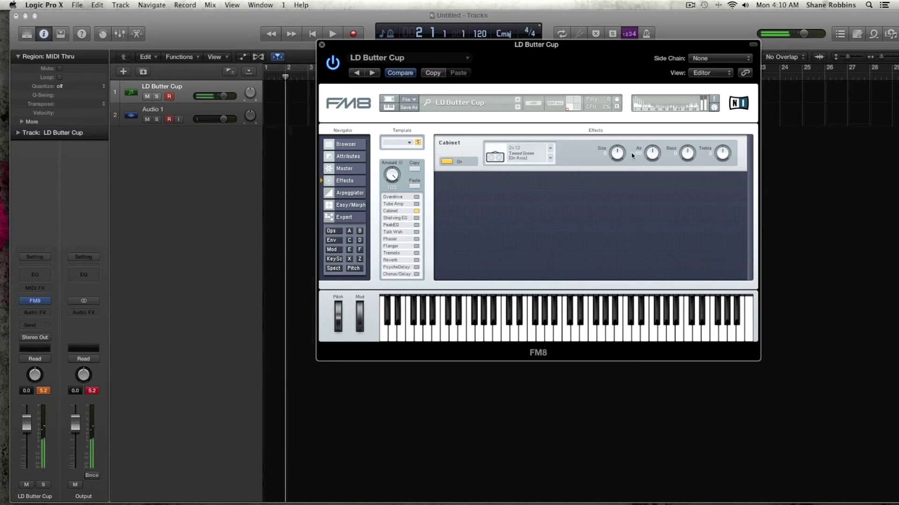
Step: Try extreme Cabinet settings, ending with Size about -47, Air about 51, Treble about 30 and Bass near zero
drag(623, 156, 619, 92)
drag(653, 154, 652, 121)
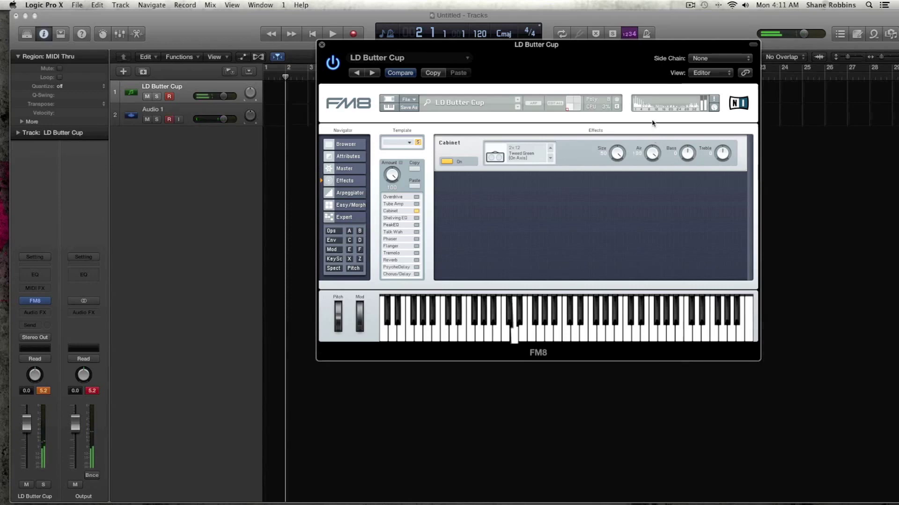
drag(619, 152, 624, 190)
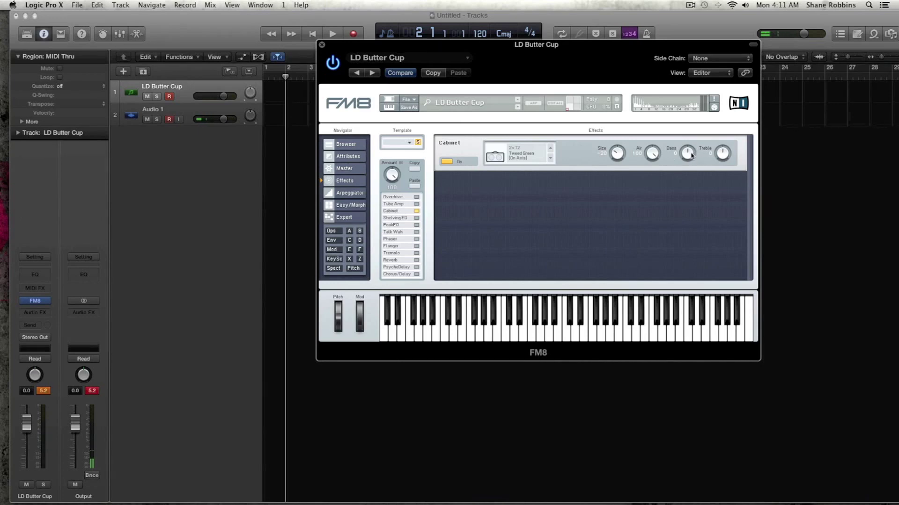
drag(692, 156, 722, 130)
drag(621, 152, 654, 182)
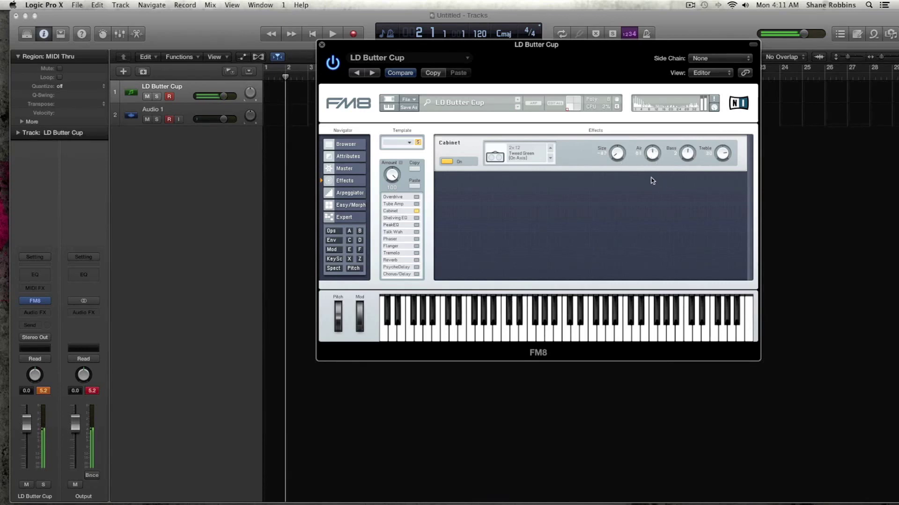
Step: Try Reverb on top of the Cabinet sound and turn it off again
click(416, 260)
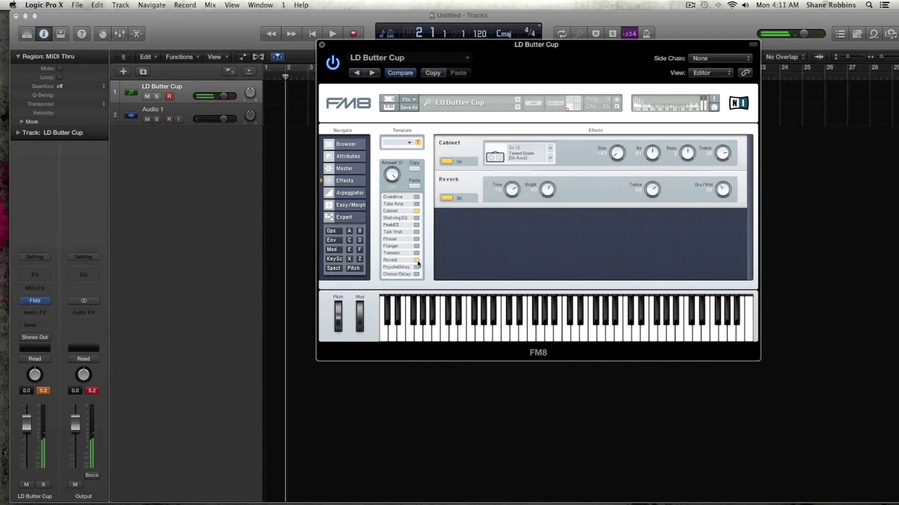
click(443, 198)
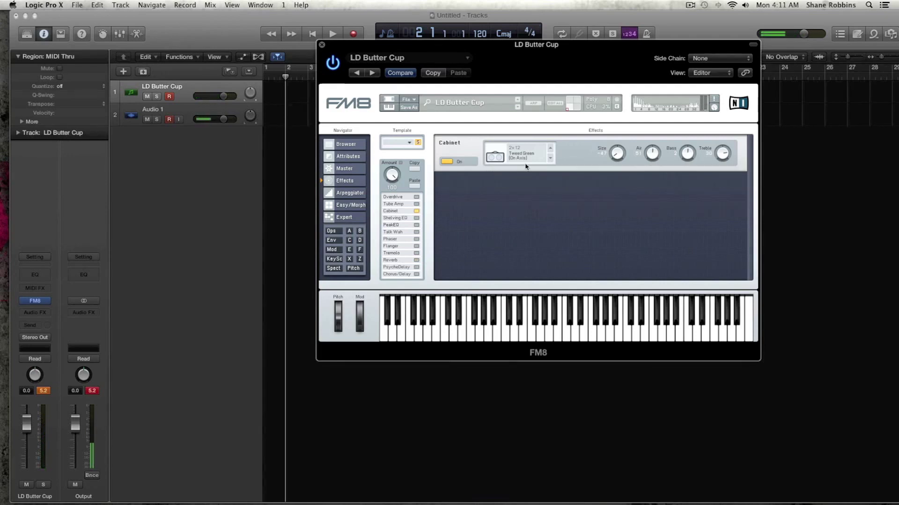
Step: Compare the 2x12 Brit 60s (On Axis) cabinet with 2x12 Tweed Green, ending on Brit 60s
click(538, 157)
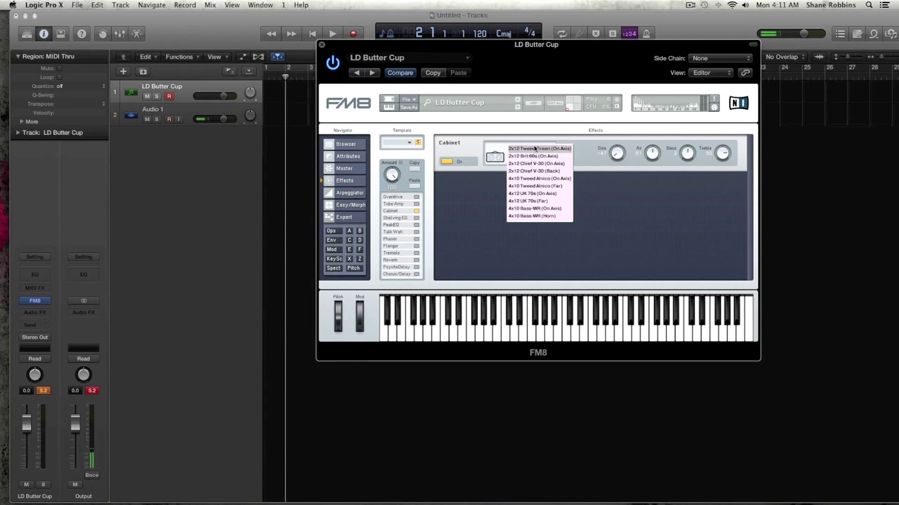
click(534, 156)
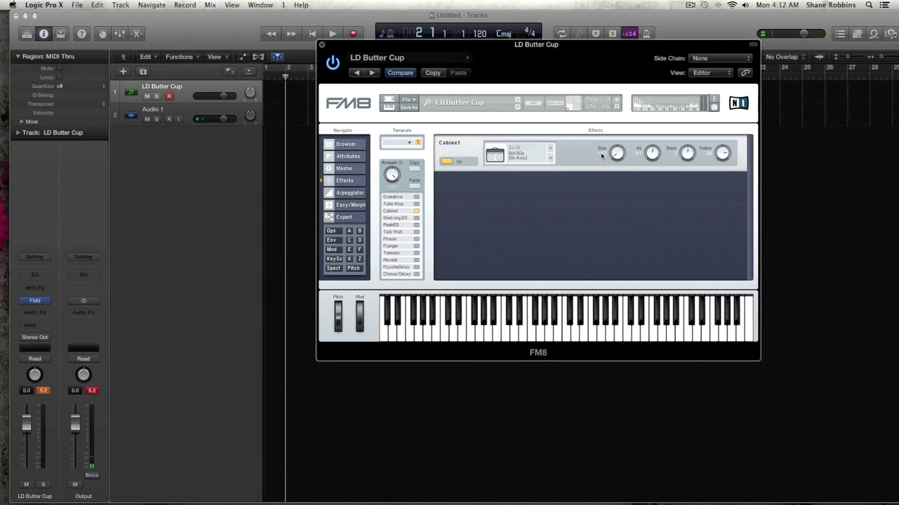
click(521, 154)
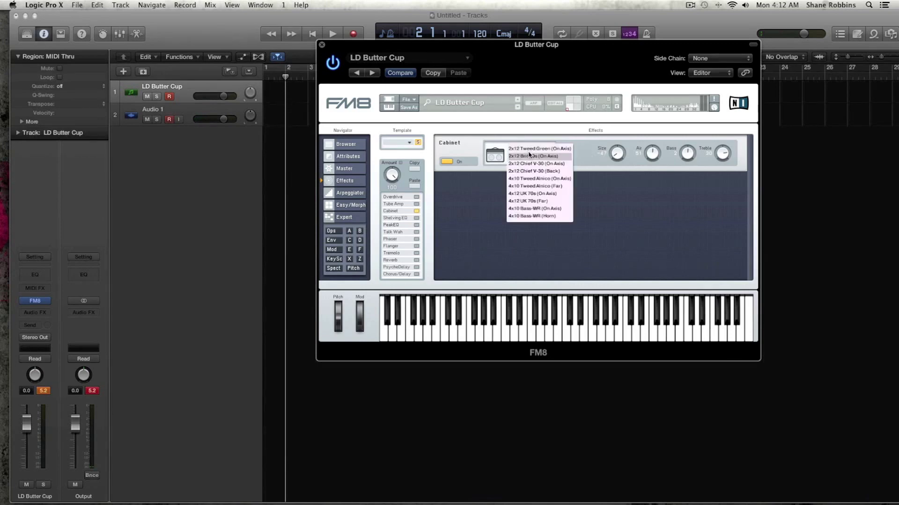
click(529, 154)
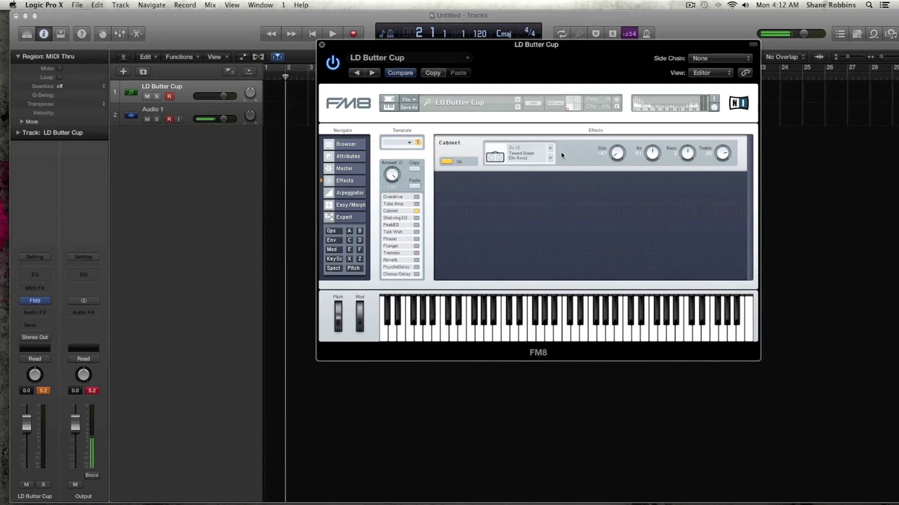
click(528, 156)
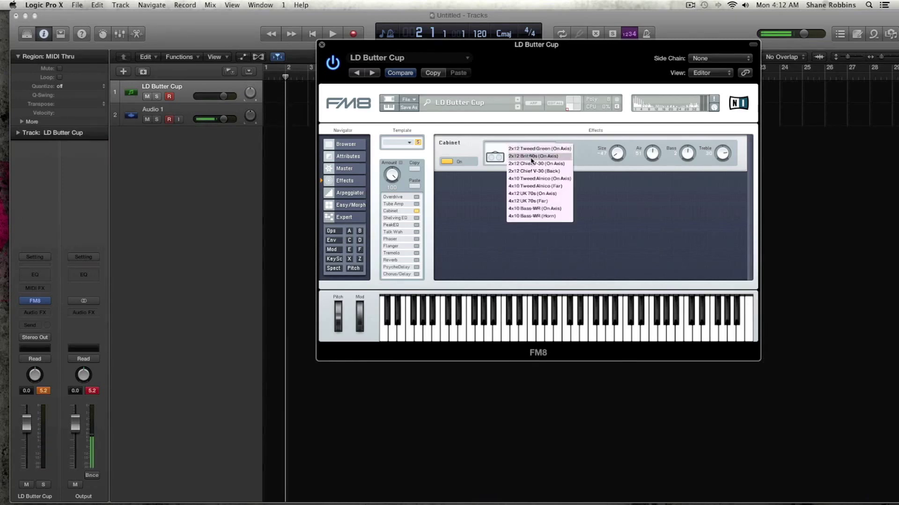
click(532, 157)
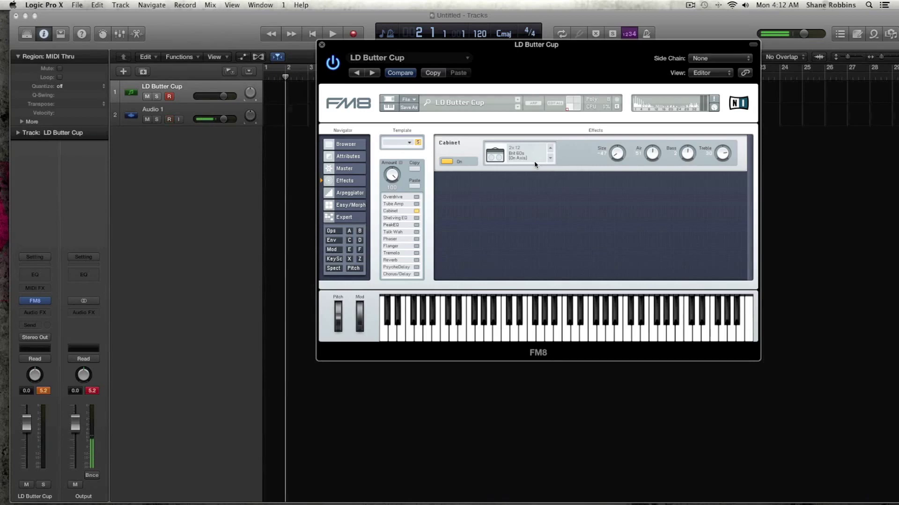
Step: Adjust the Brit 60s cabinet to Size about -1, Air about 81, Bass about 31 and Treble about 45
click(535, 164)
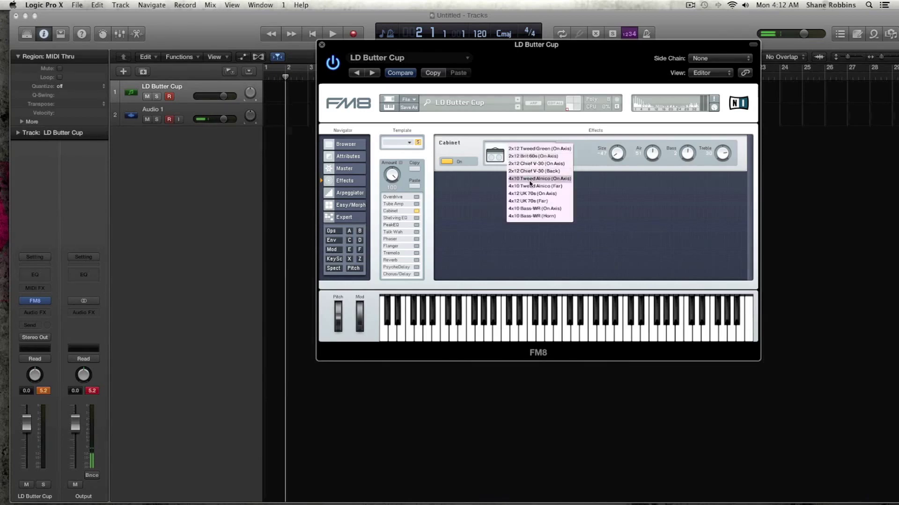
click(485, 161)
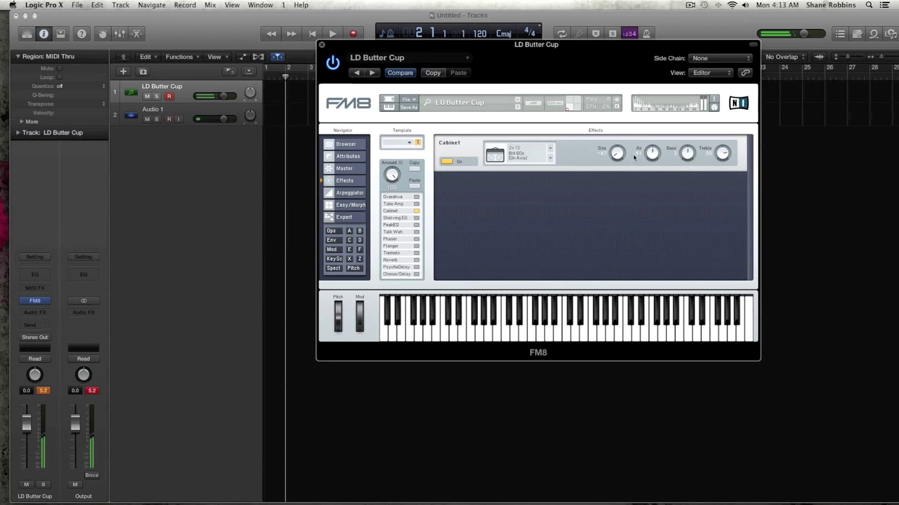
drag(616, 153, 729, 145)
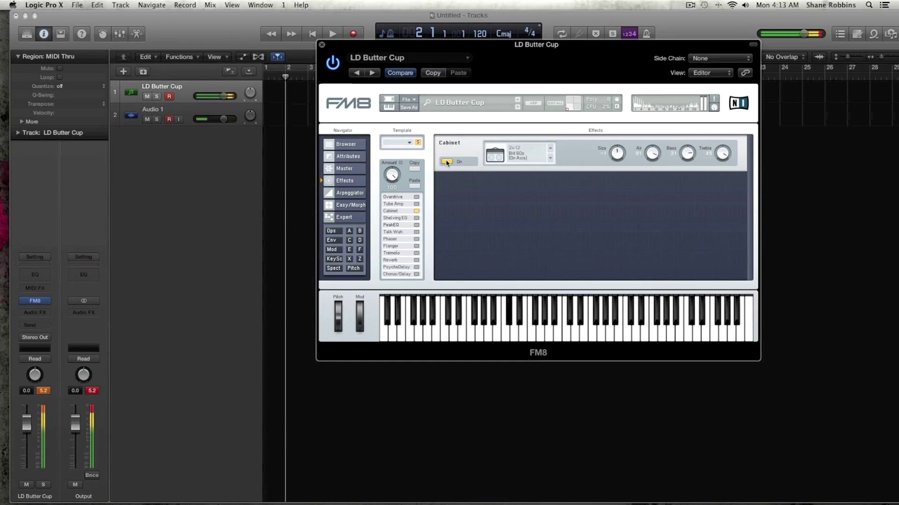
Step: Switch the Cabinet to the 4x10 Tweed Alnico (On Axis) model and lower its Size to about -45
click(550, 149)
click(551, 160)
click(527, 160)
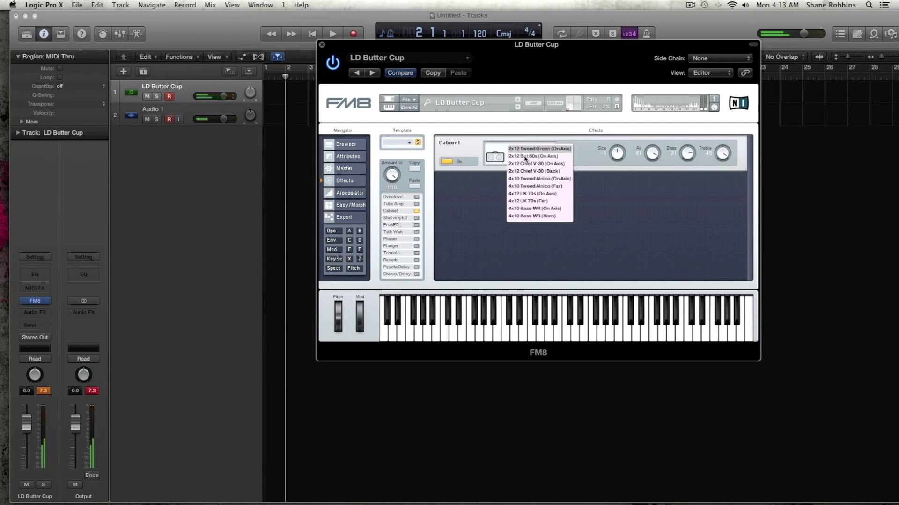
click(559, 183)
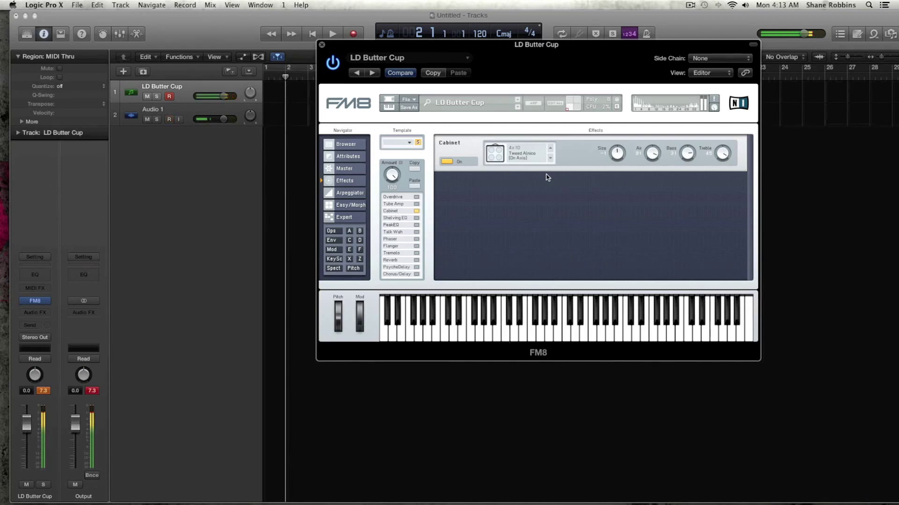
drag(616, 153, 622, 179)
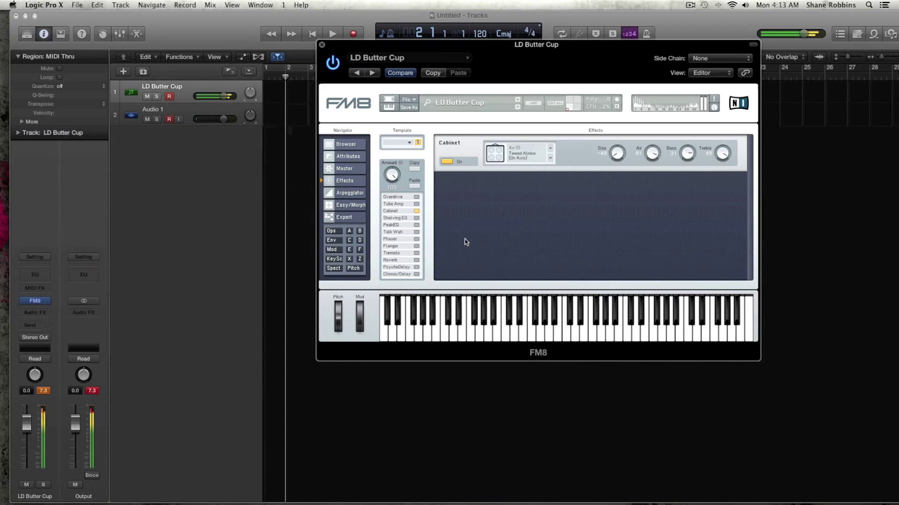
Step: Replace the Cabinet with the Shelving EQ and raise the high-frequency shelf of its curve
click(446, 162)
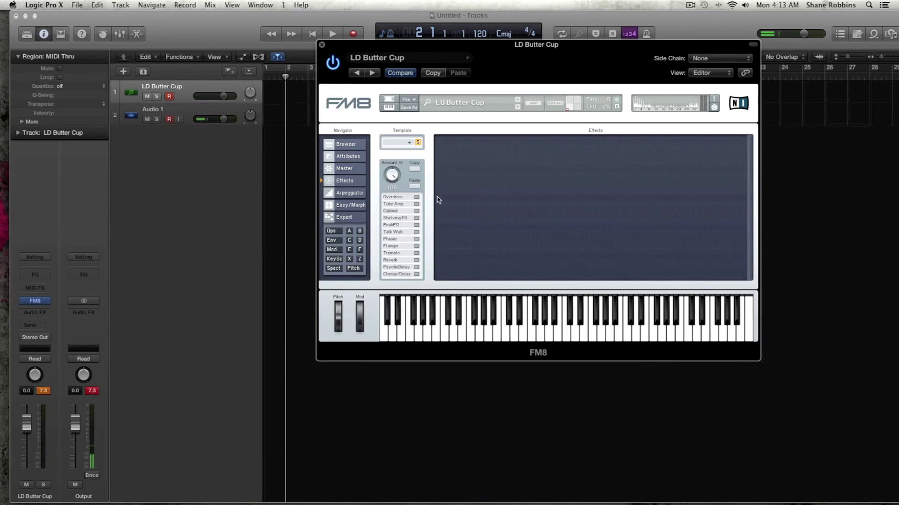
click(417, 218)
click(417, 218)
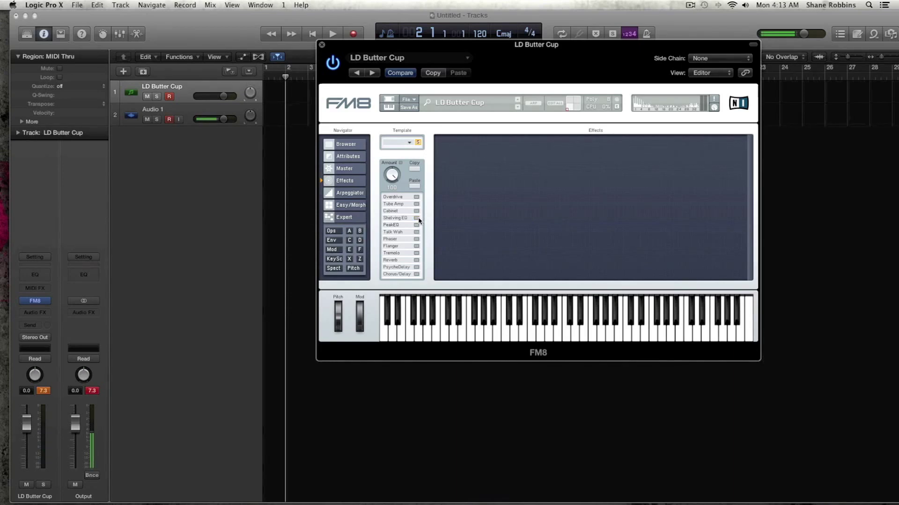
click(417, 218)
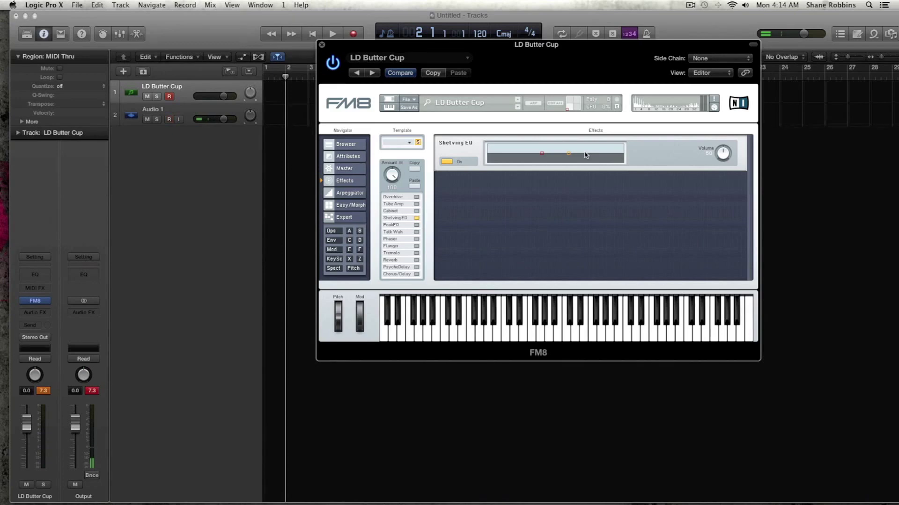
drag(568, 154, 592, 150)
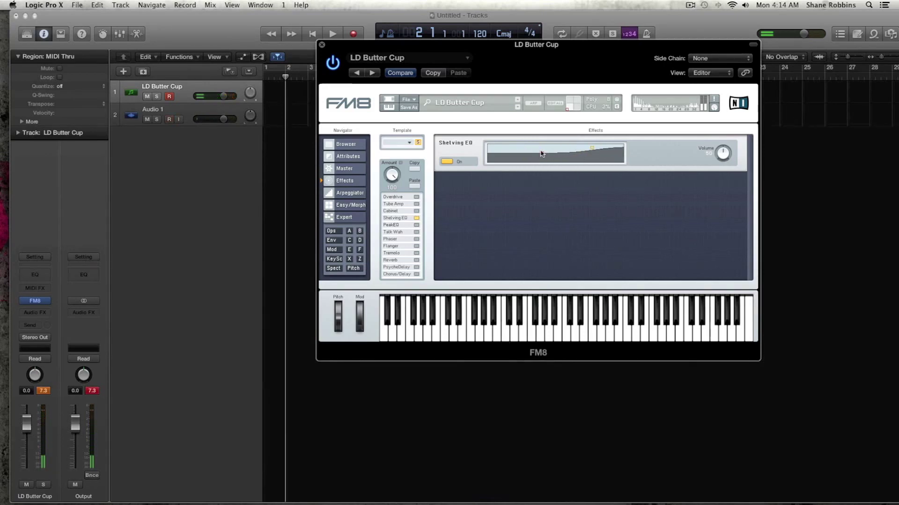
Step: Move the Shelving EQ's low-shelf point to a lower frequency and fine-tune the high-shelf point
drag(542, 155, 528, 154)
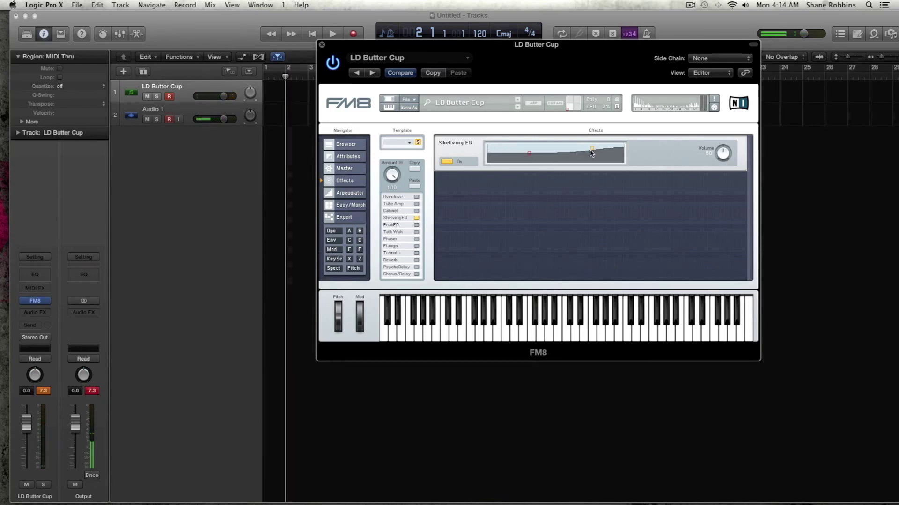
drag(592, 149, 594, 152)
drag(592, 152, 594, 153)
drag(593, 152, 592, 151)
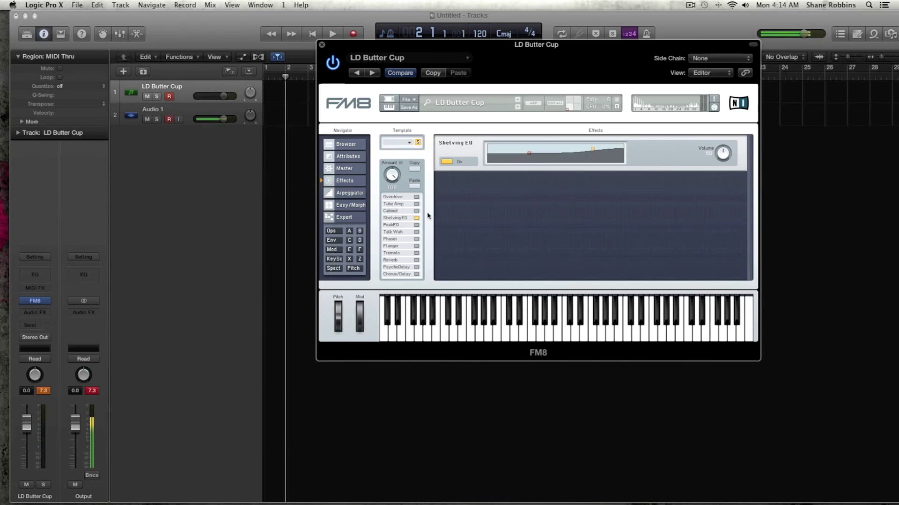
Step: Replace the Shelving EQ with the Peak EQ, and swap that for the Talk Wah
click(416, 225)
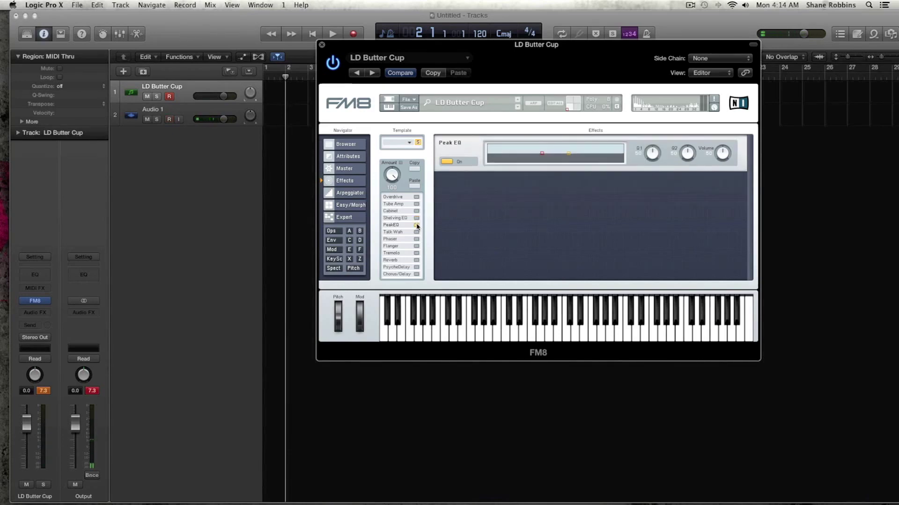
click(416, 225)
click(417, 232)
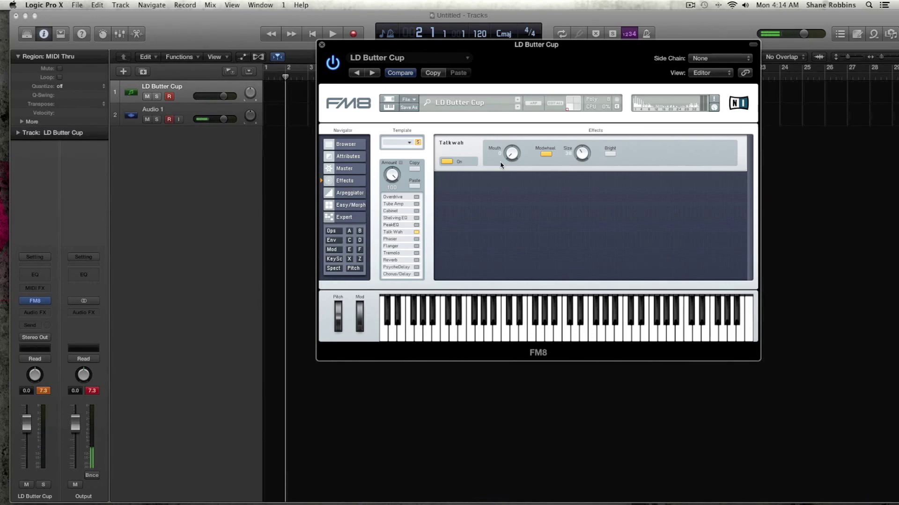
Step: Turn on the Talk Wah's Bright option and adjust Mouth to about 59 and Size to about 34
drag(501, 164, 585, 144)
click(610, 154)
drag(509, 131, 509, 125)
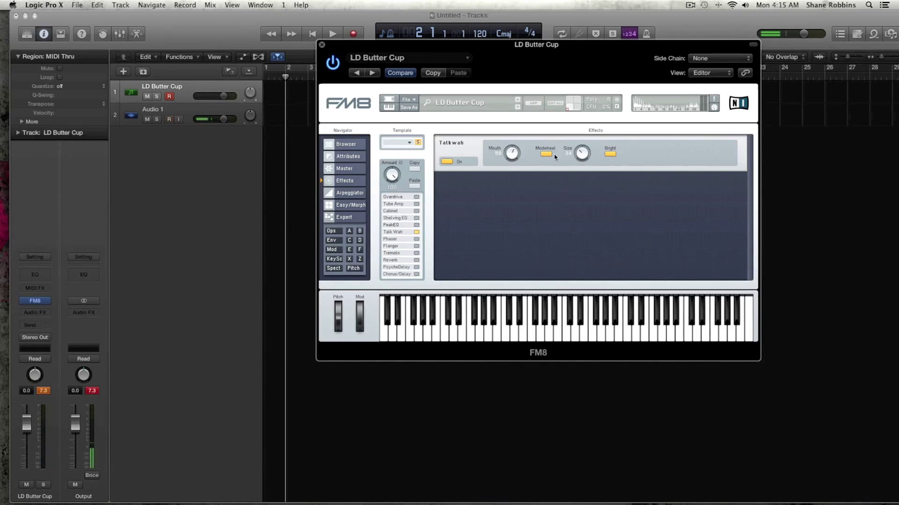
Step: Sweep the Talk Wah's Size between 0 and 100 with Bright toggled, ending on Bright on, Size about 27 and Mouth about 64
drag(583, 156, 587, 189)
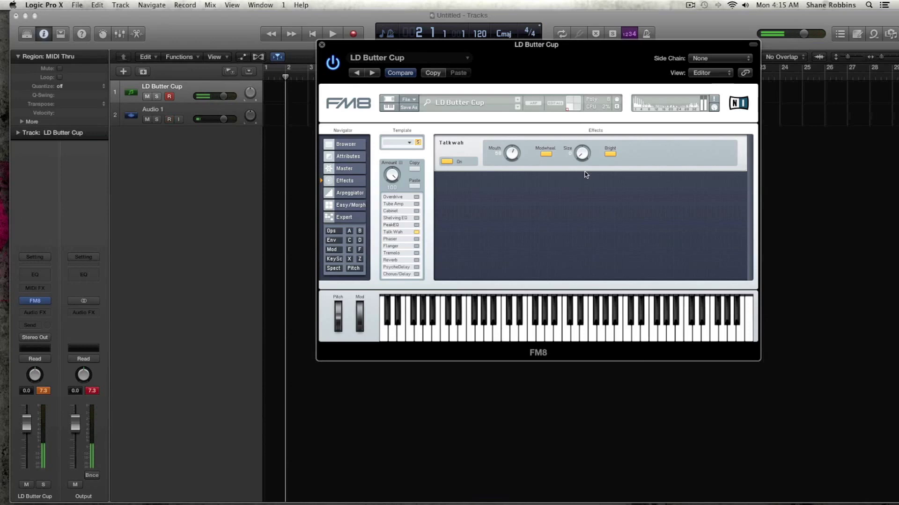
click(610, 154)
drag(583, 154, 582, 139)
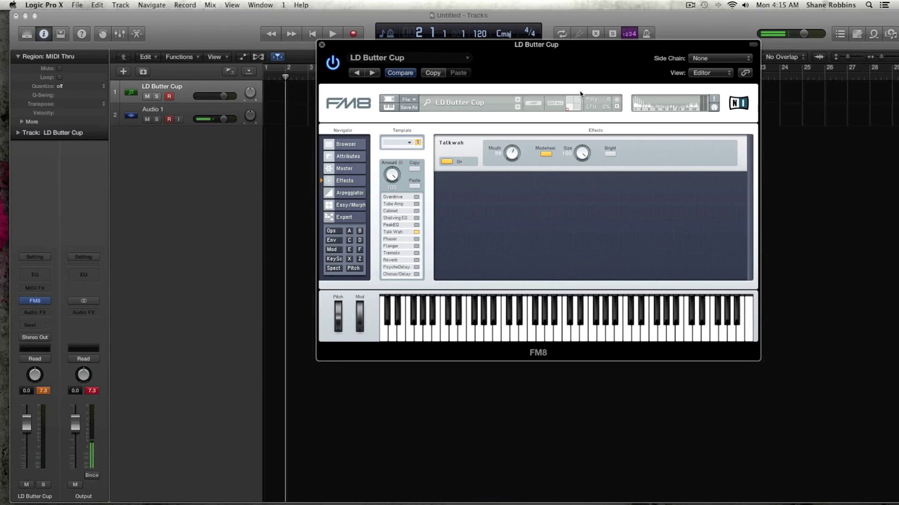
click(611, 155)
drag(586, 156, 586, 198)
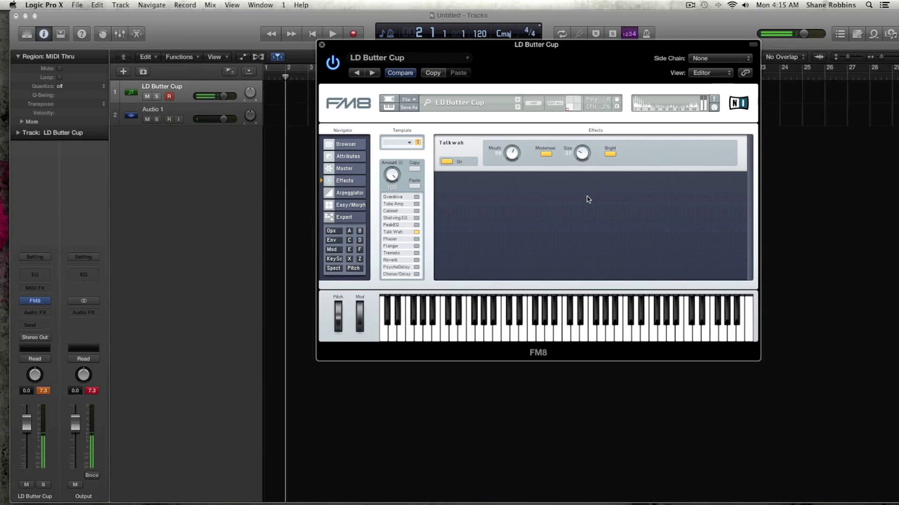
mouse_move(511, 159)
mouse_down()
mouse_move(513, 151)
mouse_move(516, 161)
mouse_up()
Step: Add the PsycheDelay, Reverb and Overdrive effects alongside the Talk Wah
click(416, 267)
click(416, 260)
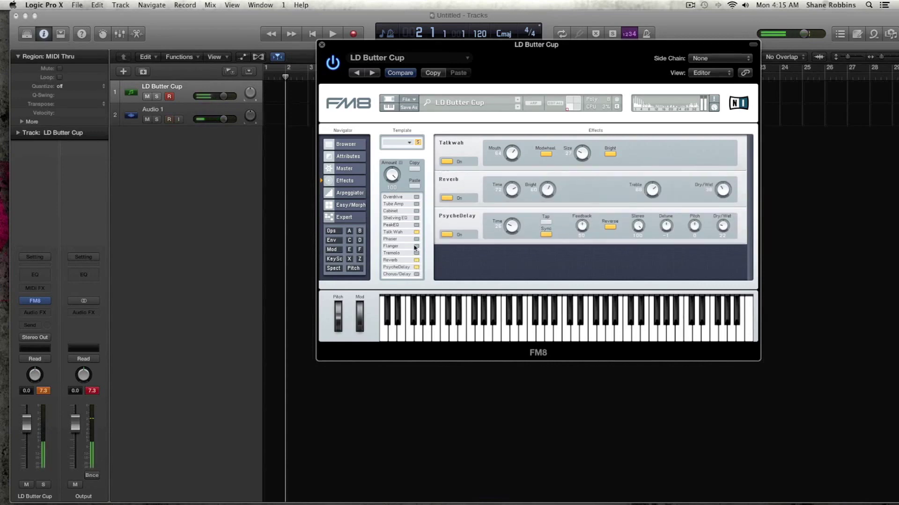
click(416, 197)
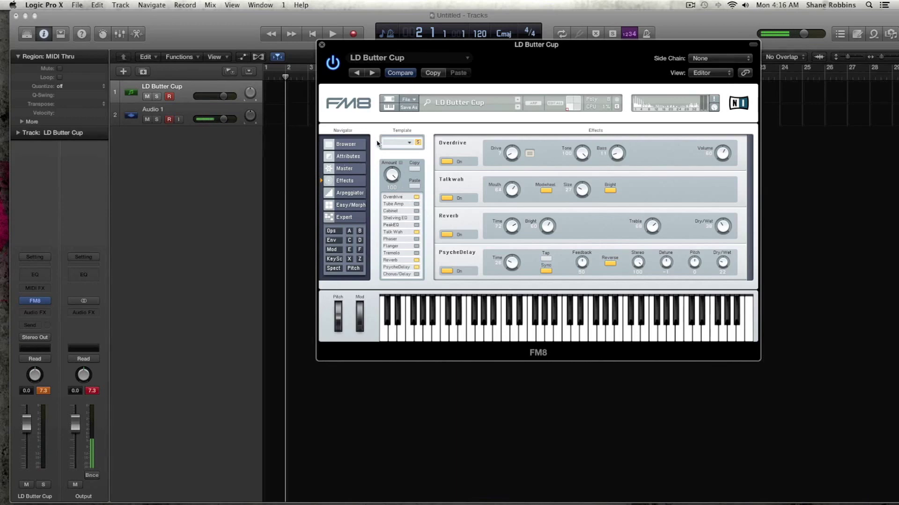
Step: Show track automation in Logic and view the FM8 parameters available for automating the LD Butter Cup track
drag(328, 50, 340, 49)
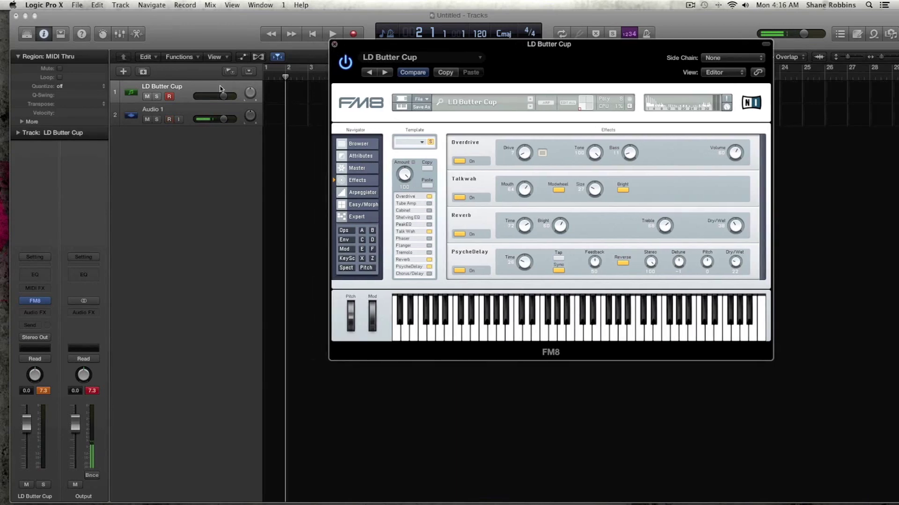
key(a)
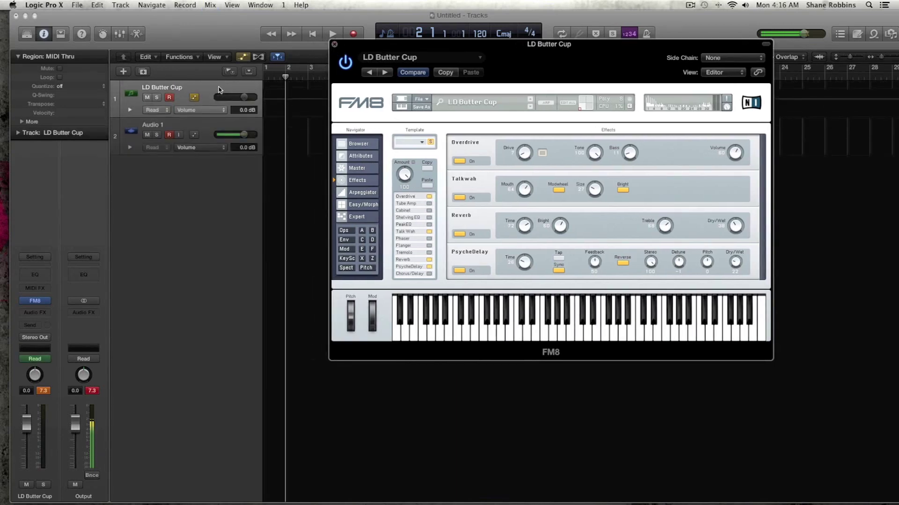
click(208, 111)
mouse_move(232, 147)
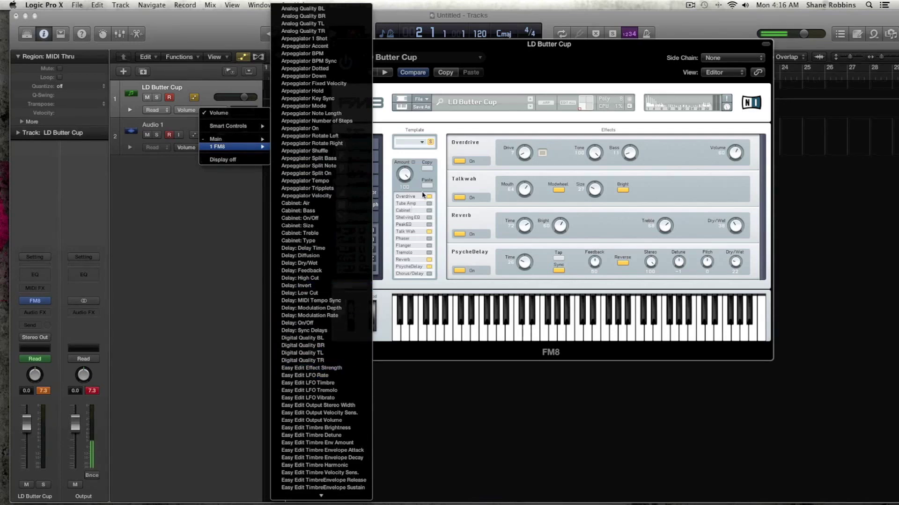
click(438, 166)
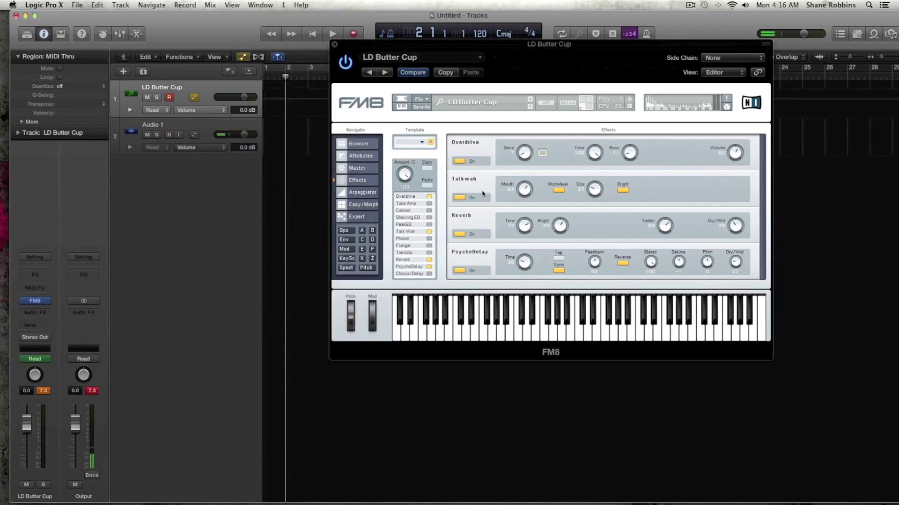
Step: Turn off the Overdrive, Talk Wah, PsycheDelay and Reverb to empty the effects chain
click(461, 162)
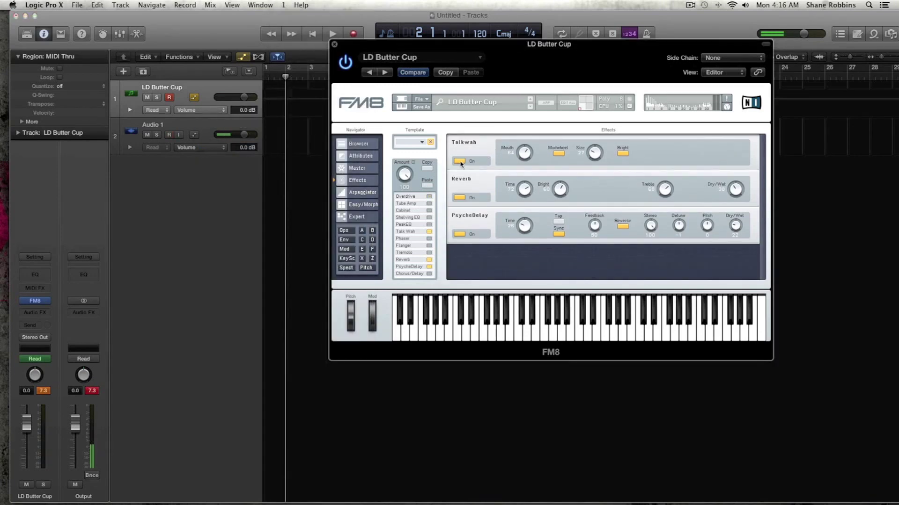
click(460, 161)
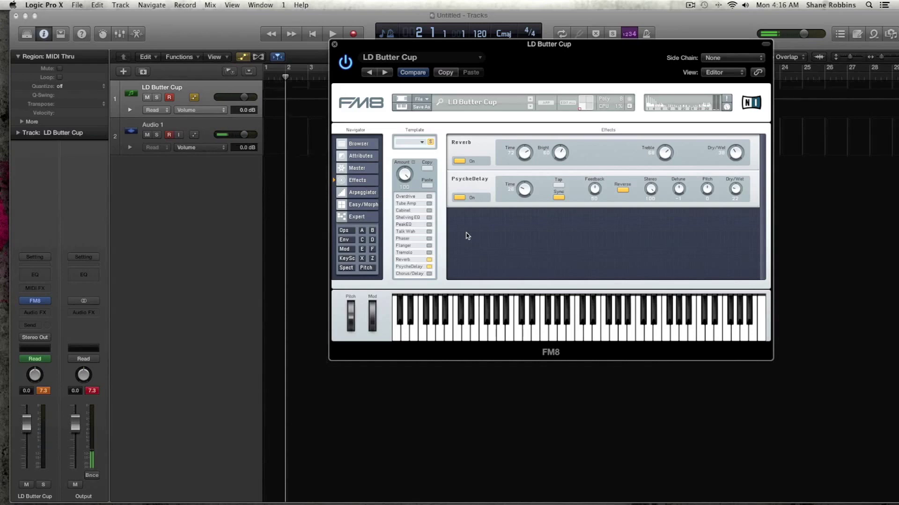
click(430, 266)
click(429, 261)
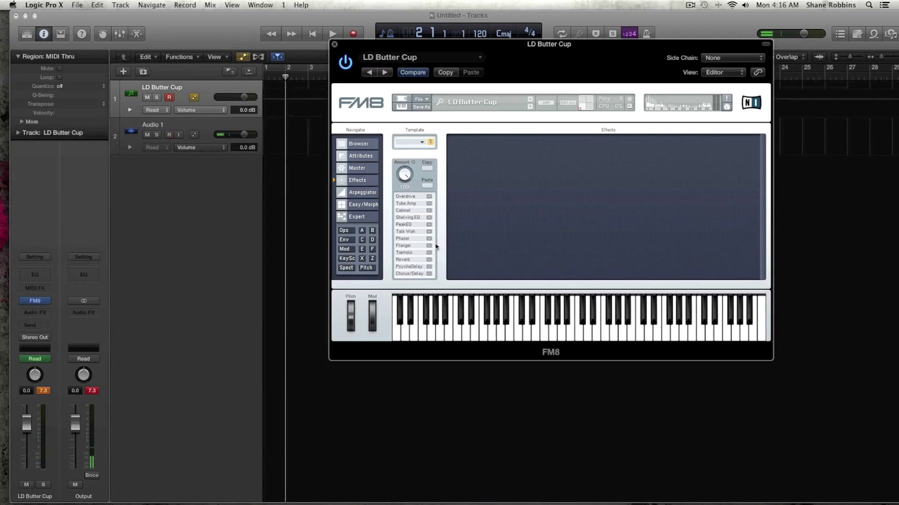
Step: Enable the Chorus/Delay, lower Diffusion to 0, raise Time and Dry/Wet, and reduce Lo Cut and Mod Depth
click(429, 274)
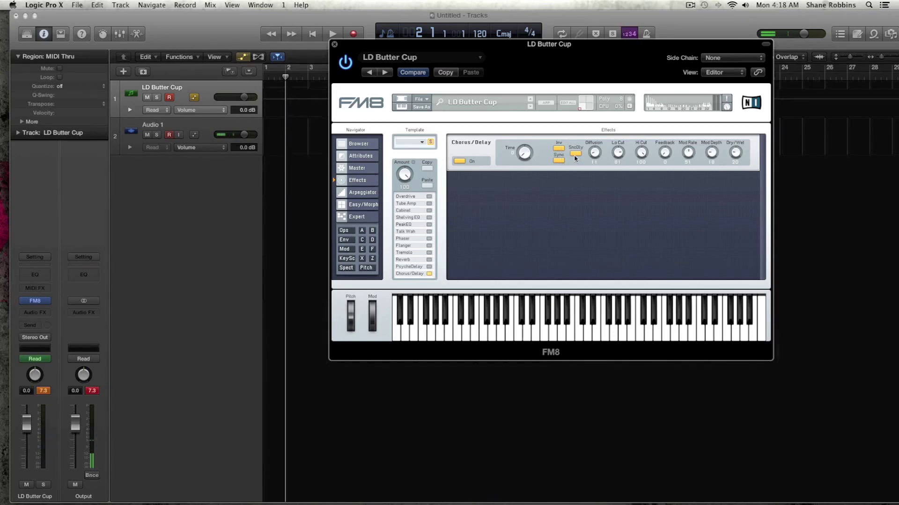
drag(595, 156, 596, 169)
drag(530, 149, 529, 130)
drag(617, 154, 646, 271)
drag(737, 154, 722, 59)
drag(715, 158, 717, 171)
Step: Turn off the Chorus/Delay's Inv option, raise Time, Feedback to about 41 and Mod Depth, and readjust Lo Cut to about 7
drag(530, 151, 528, 127)
click(559, 149)
drag(620, 156, 638, 109)
drag(637, 109, 667, 138)
drag(667, 157, 684, 116)
drag(709, 155, 702, 100)
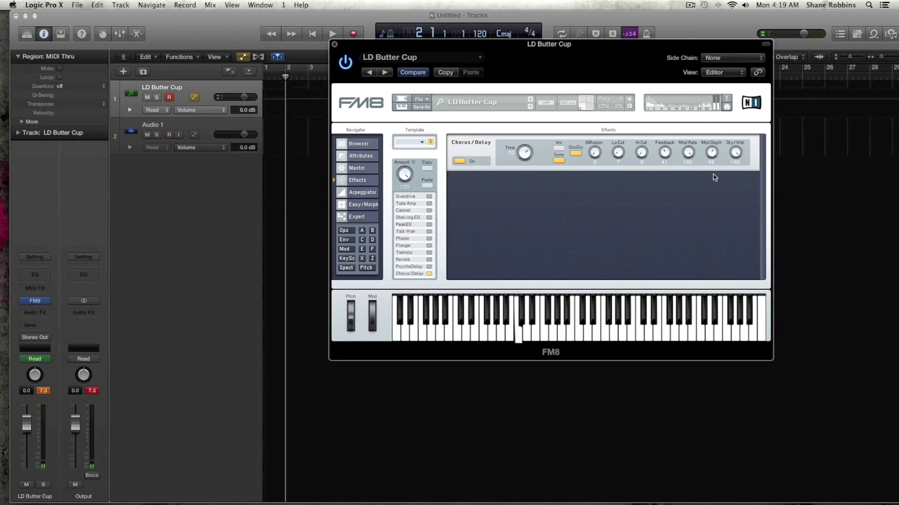
Step: Lower the Chorus/Delay's Mod Rate, keep Dry/Wet at 100 and reduce Mod Depth to about 33
drag(692, 160, 692, 163)
drag(736, 154, 736, 132)
drag(714, 153, 692, 173)
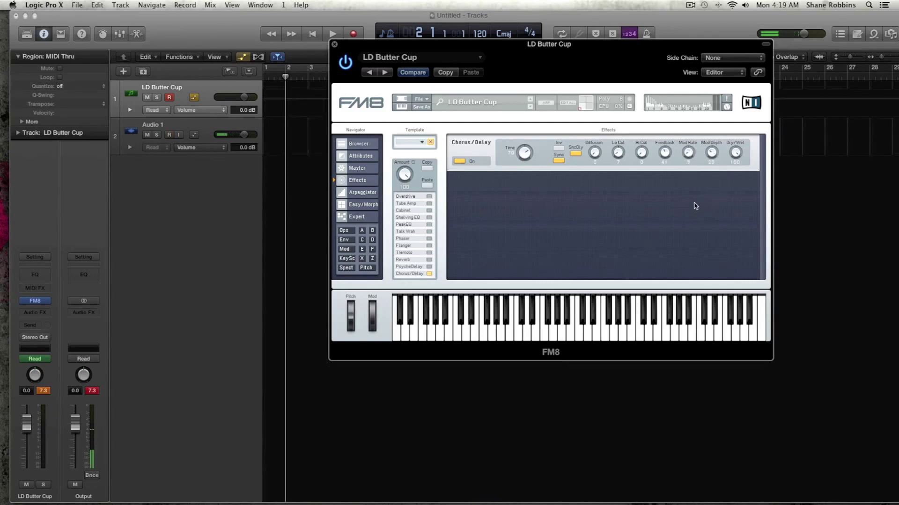
Step: Rebalance the Chorus/Delay with Time about 66, Dry/Wet about 31, Lo Cut about 62, Diffusion about 64 and Feedback about 51
drag(529, 154, 530, 160)
drag(736, 154, 742, 195)
drag(617, 153, 621, 110)
drag(591, 152, 588, 106)
drag(525, 152, 527, 136)
drag(669, 153, 671, 148)
Step: Add the PsycheDelay with its Time lowered and Dry/Wet at about 13, and add the Reverb
click(429, 267)
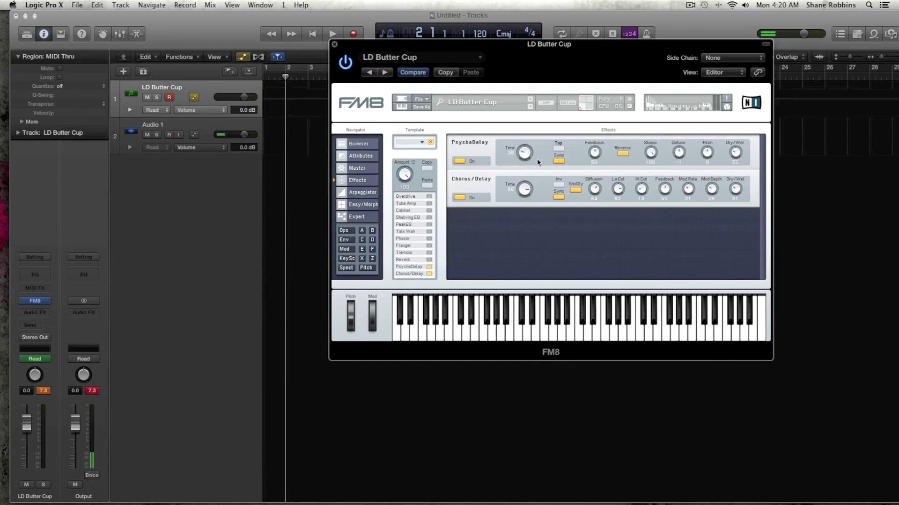
drag(526, 159, 526, 165)
drag(739, 154, 739, 157)
click(428, 259)
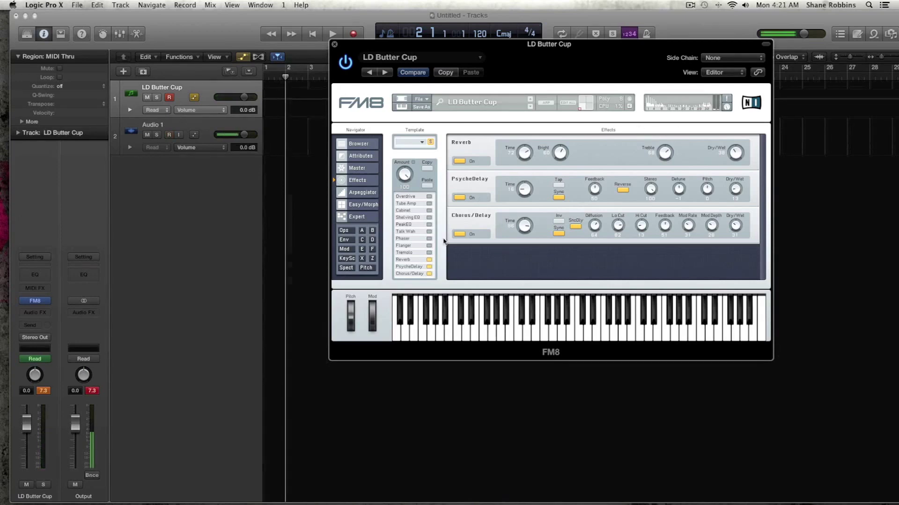
Step: Turn off the Reverb, PsycheDelay and Chorus/Delay so the effects chain is empty
click(461, 161)
click(460, 161)
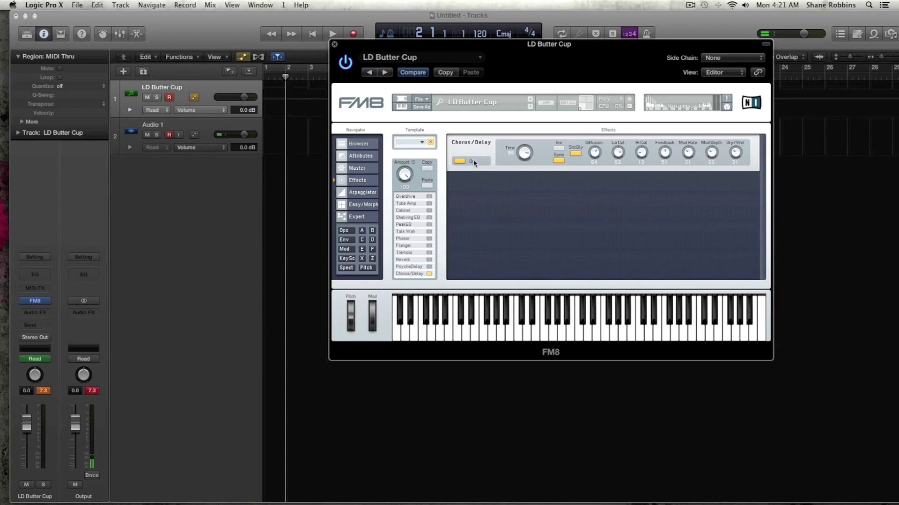
click(463, 161)
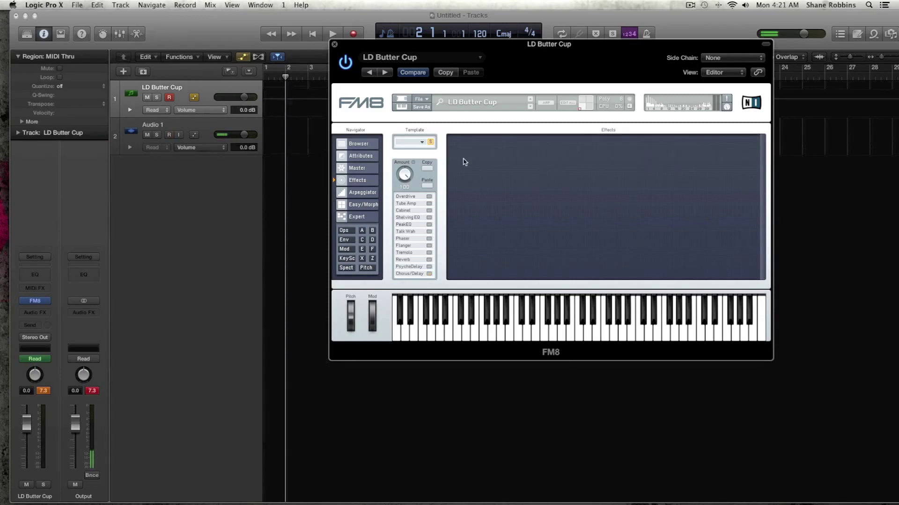